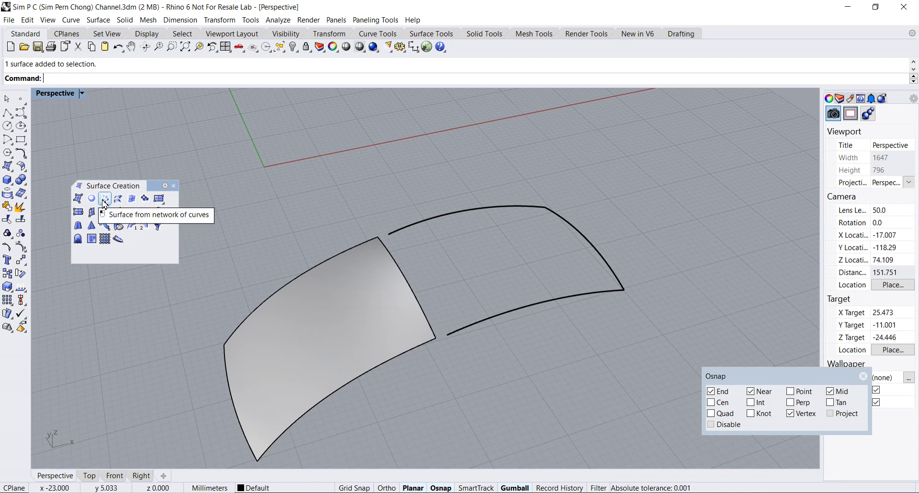
# Orbit around the surfaces, briefly selecting the existing surface to inspect it.
pyautogui.moveTo(249, 230); pyautogui.dragTo(277, 225, button='right')
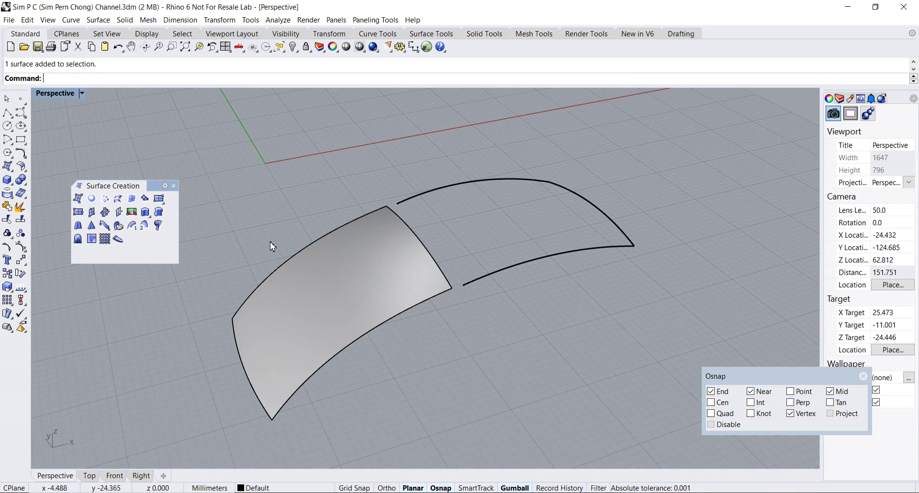
pyautogui.click(314, 272)
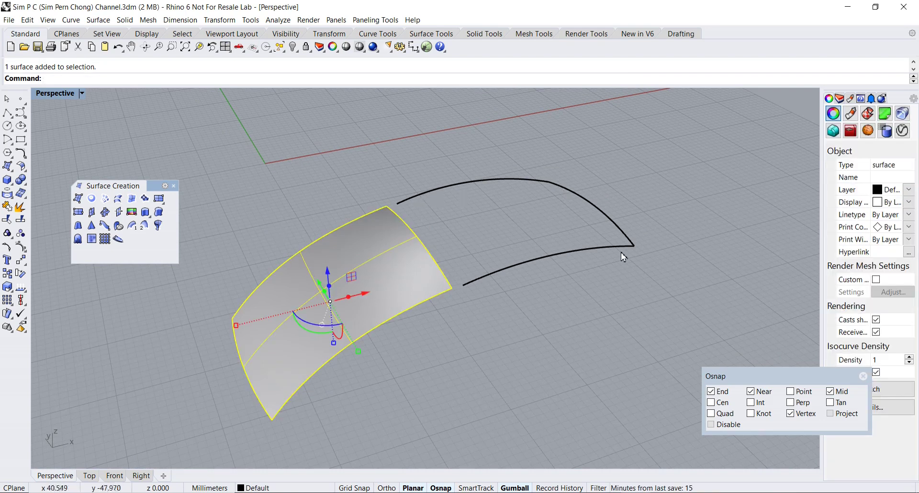
pyautogui.click(542, 292)
pyautogui.scroll(5, 542, 304)
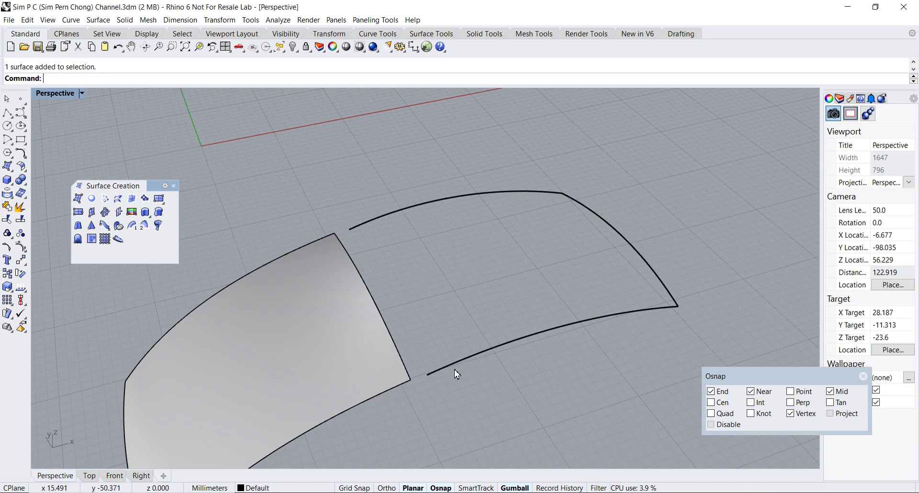
pyautogui.moveTo(459, 321); pyautogui.dragTo(468, 312, button='right')
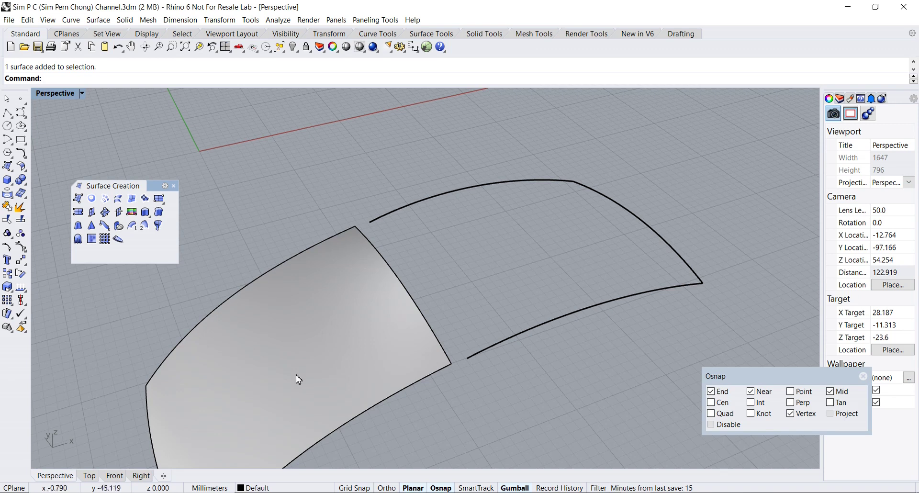
pyautogui.moveTo(499, 384); pyautogui.dragTo(501, 381, button='right')
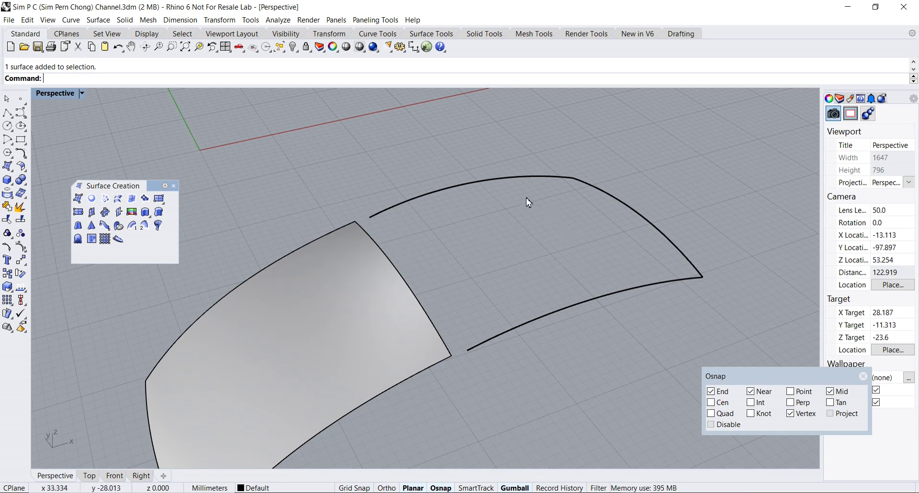
pyautogui.moveTo(492, 263); pyautogui.dragTo(493, 261, button='right')
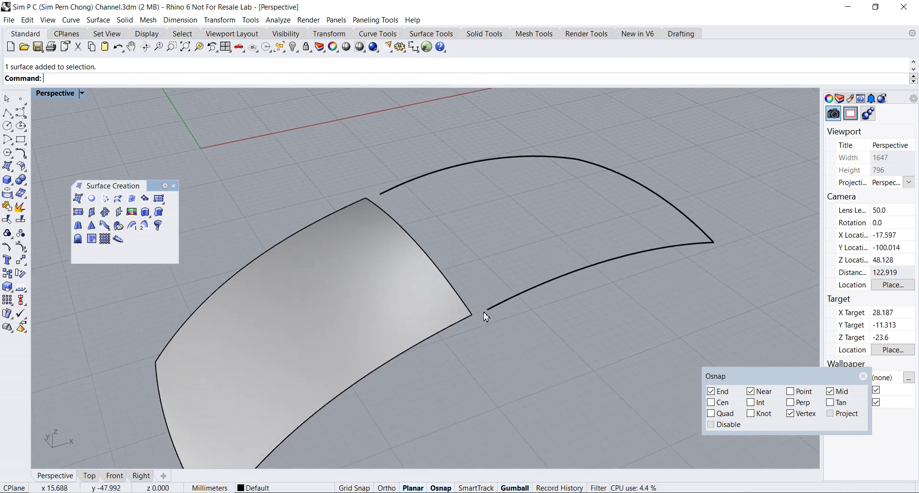
# Check the lower open curve, close the Surface Creation palette and float the Curve Tools palette.
pyautogui.click(509, 306)
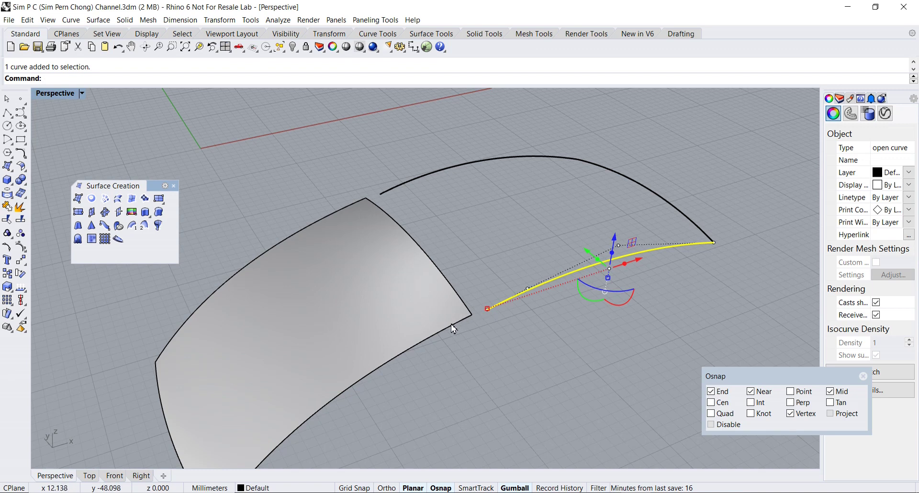
pyautogui.click(473, 239)
pyautogui.scroll(4, 462, 240)
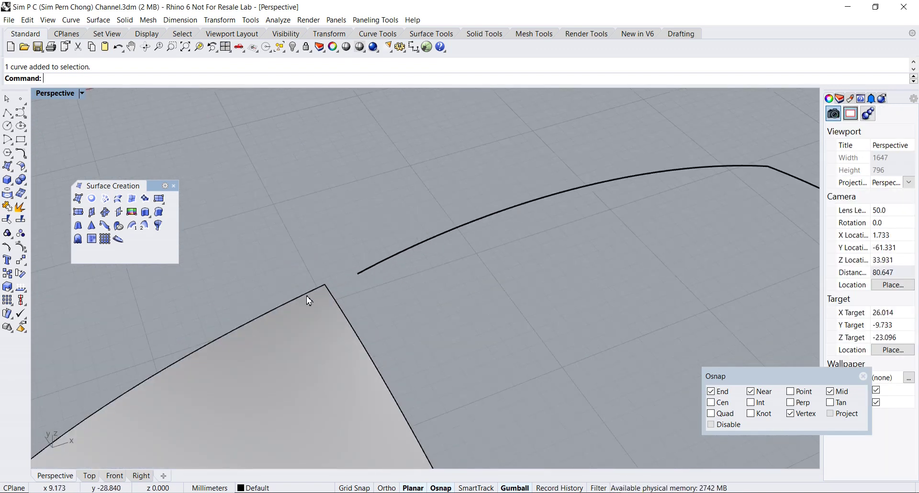
pyautogui.scroll(-4, 311, 261)
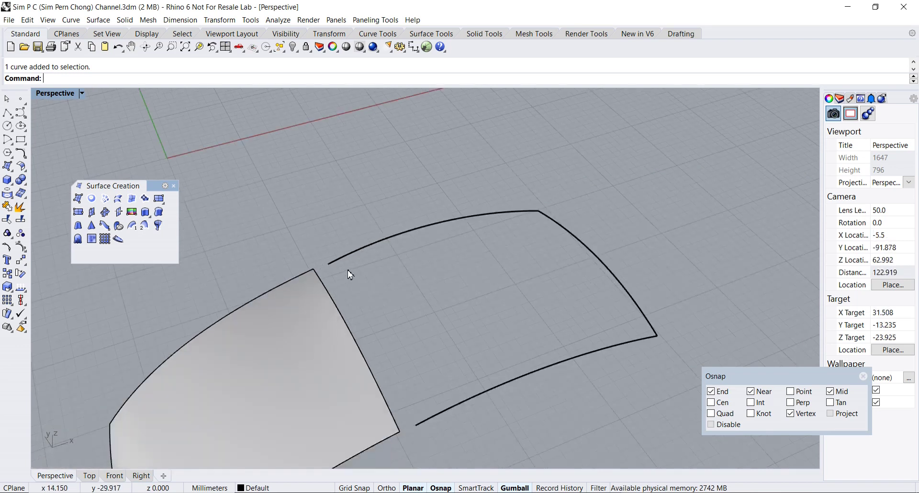
pyautogui.moveTo(492, 308); pyautogui.dragTo(500, 294, button='right')
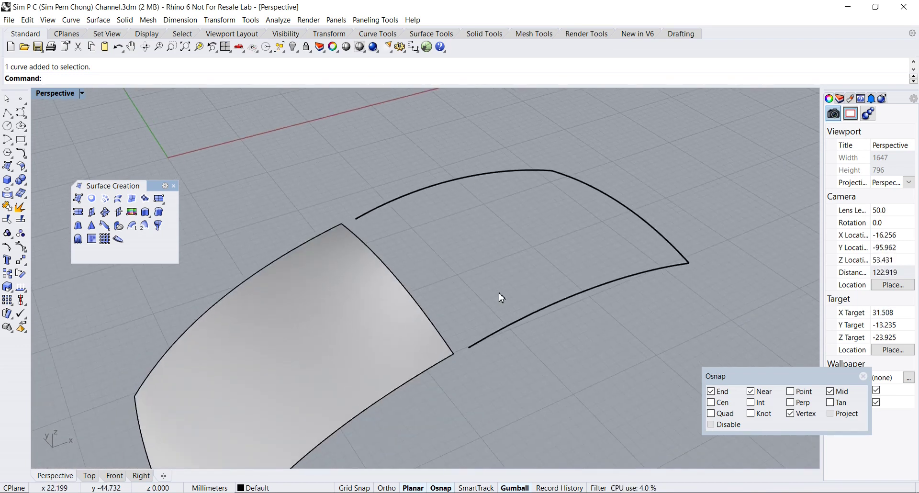
pyautogui.click(174, 186)
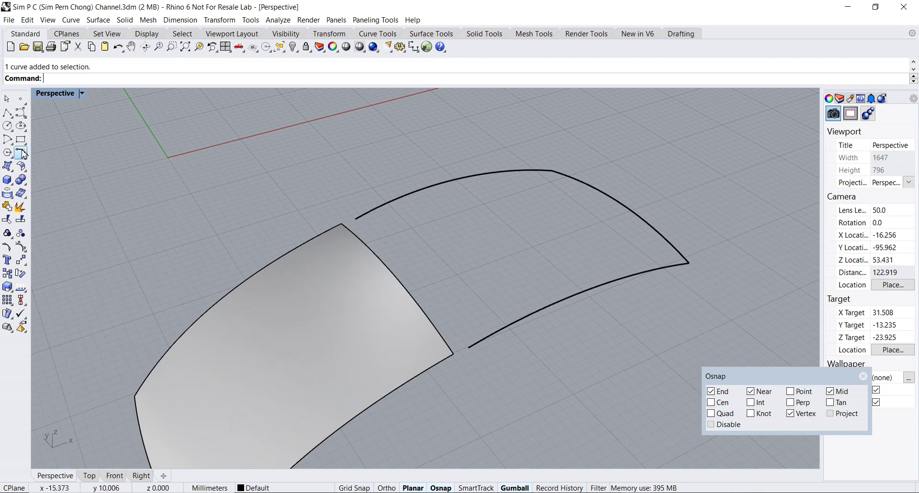
pyautogui.moveTo(21, 154); pyautogui.dragTo(81, 149)
# Match the lower open curve to the surface edge with Curvature continuity.
pyautogui.click(158, 163)
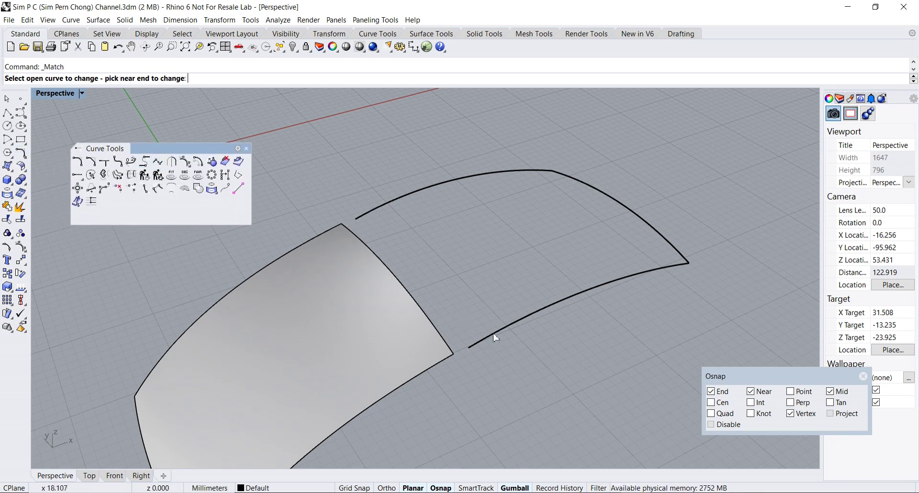
pyautogui.click(494, 339)
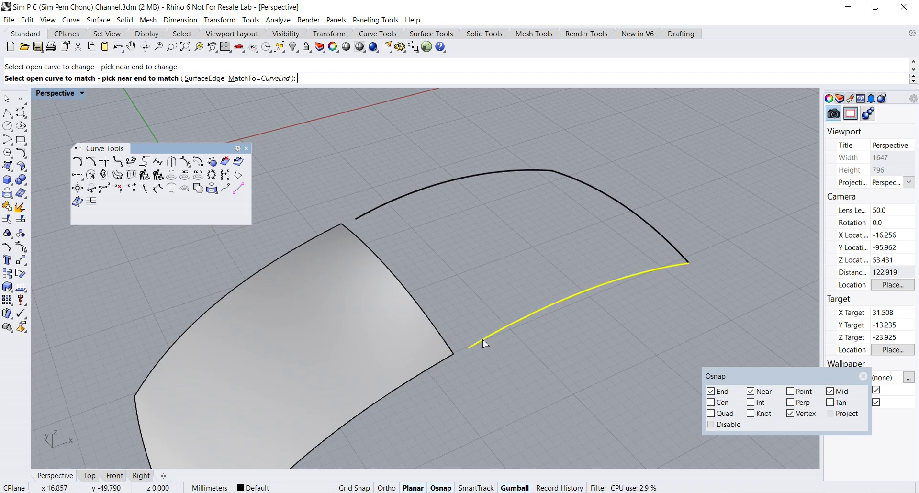
pyautogui.click(445, 362)
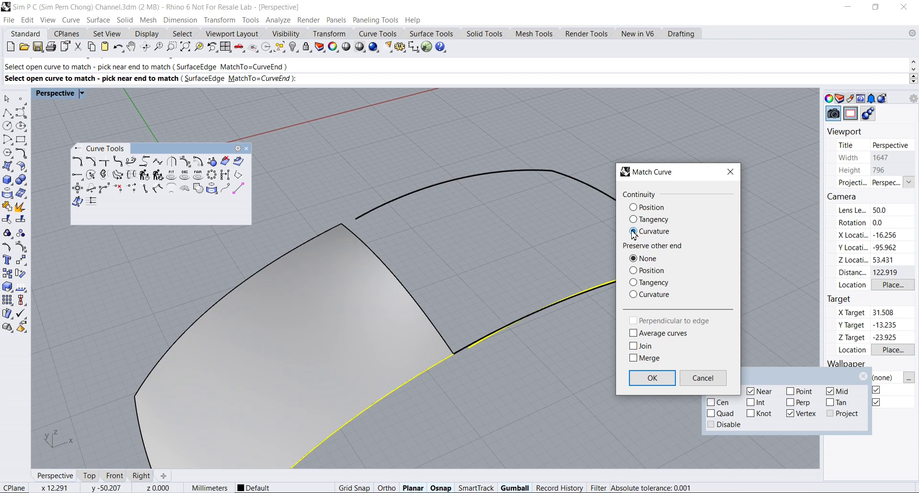
pyautogui.click(650, 378)
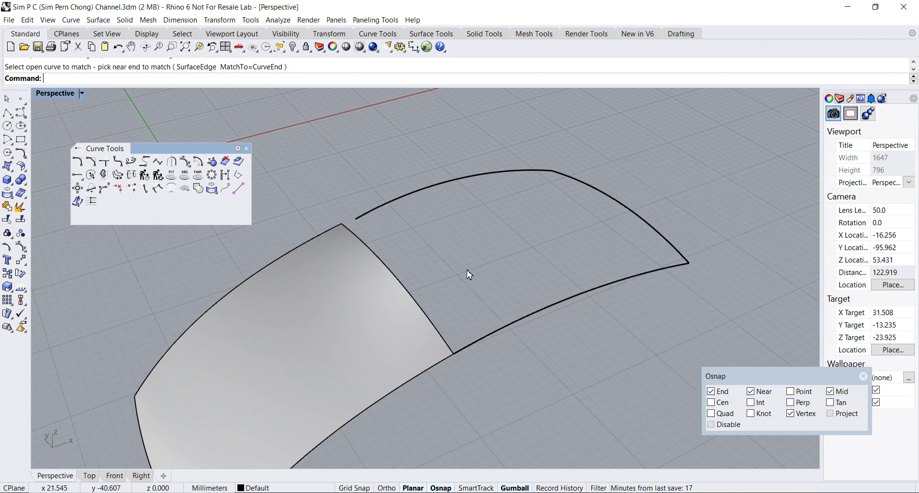
# Match the upper open curve to the surface's top edge with Curvature continuity.
pyautogui.rightClick(458, 263)
pyautogui.click(369, 215)
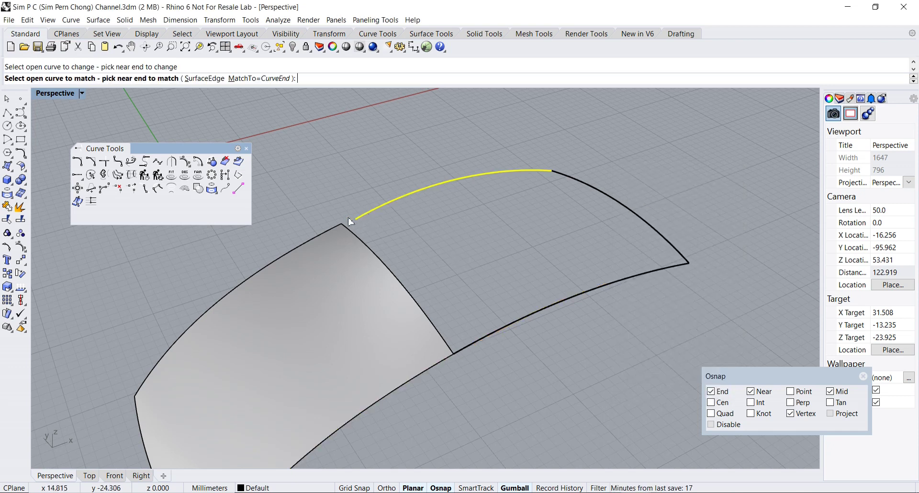
pyautogui.click(340, 225)
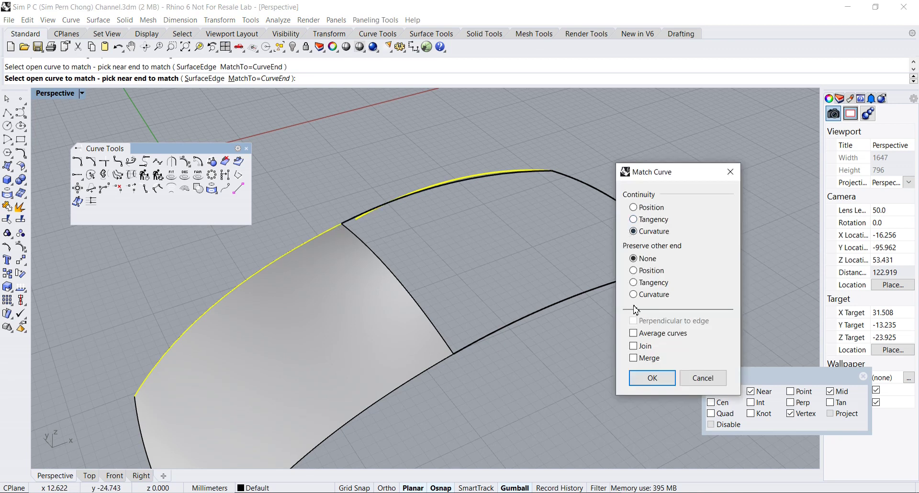
pyautogui.click(651, 377)
pyautogui.scroll(-3, 532, 266)
pyautogui.keyDown('shift'); pyautogui.moveTo(524, 264); pyautogui.dragTo(469, 293, button='right'); pyautogui.keyUp('shift')
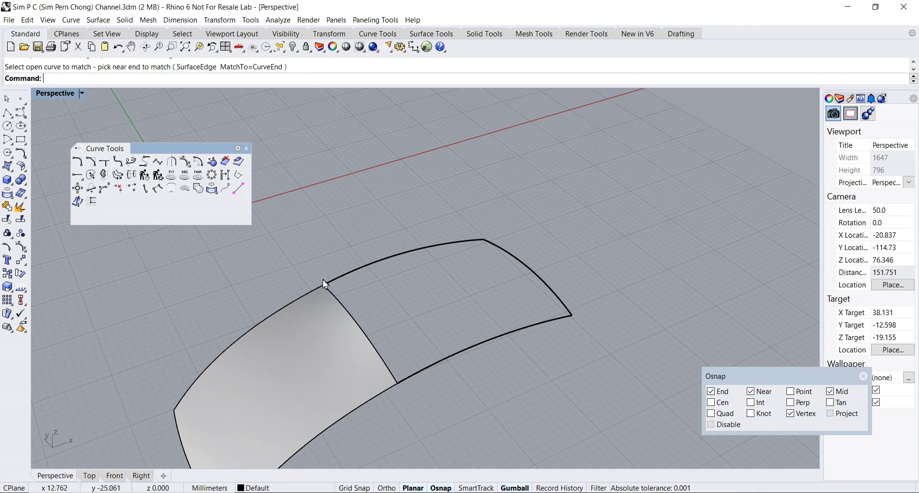
# Close the Curve Tools palette and tear off the Surface flyout as a floating palette.
pyautogui.moveTo(430, 373); pyautogui.dragTo(440, 372, button='right')
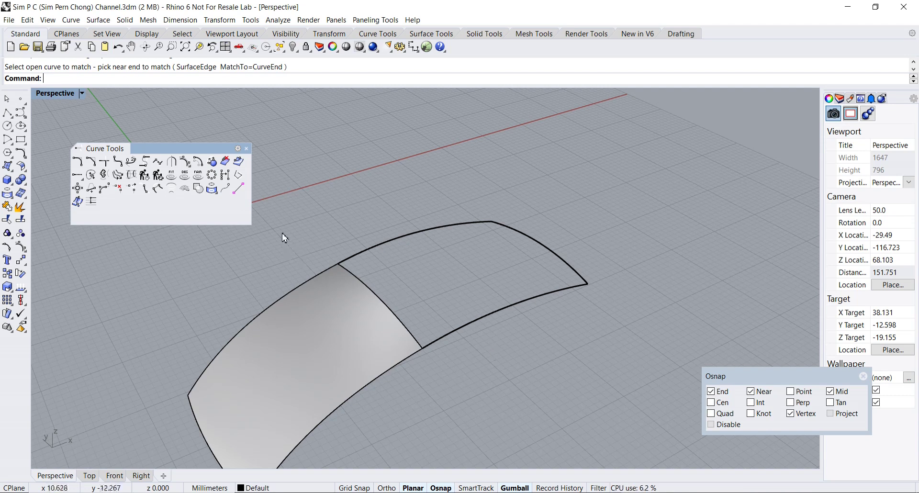
pyautogui.click(246, 148)
pyautogui.click(11, 168)
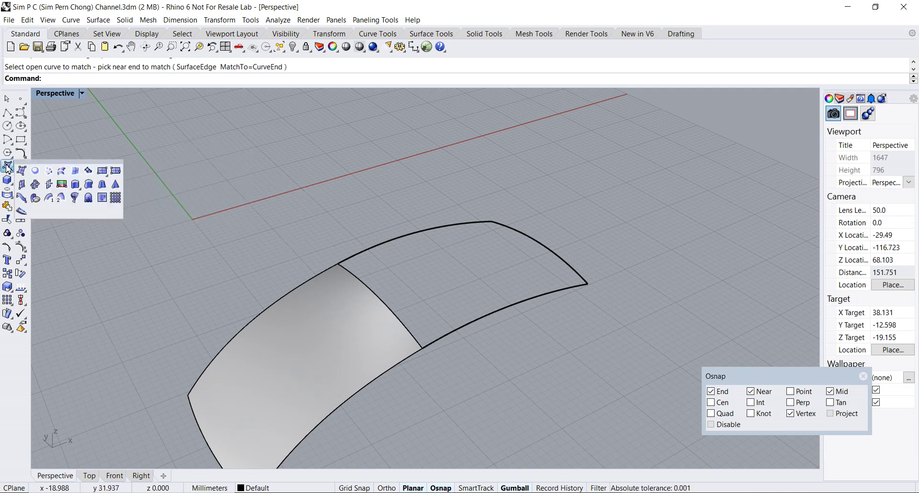
pyautogui.moveTo(38, 165); pyautogui.dragTo(104, 171)
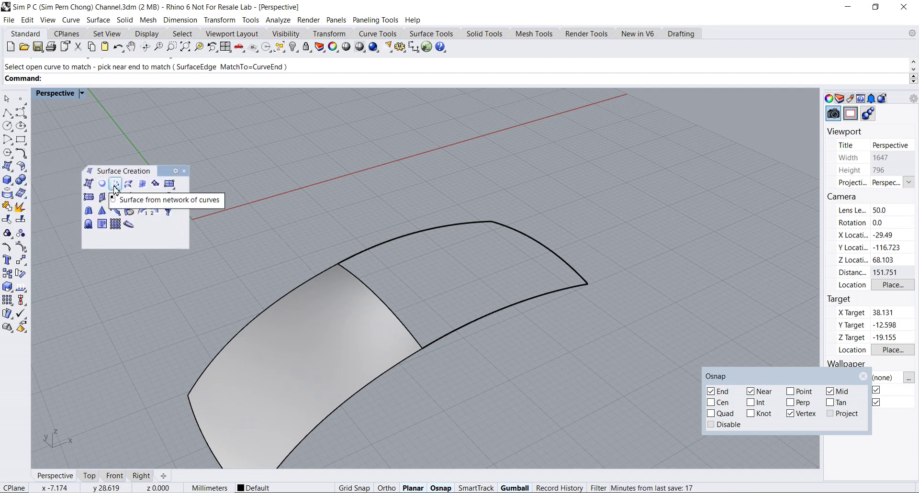
# Build a network surface from the surface edge and three boundary curves, edge D set to Curvature.
pyautogui.click(115, 186)
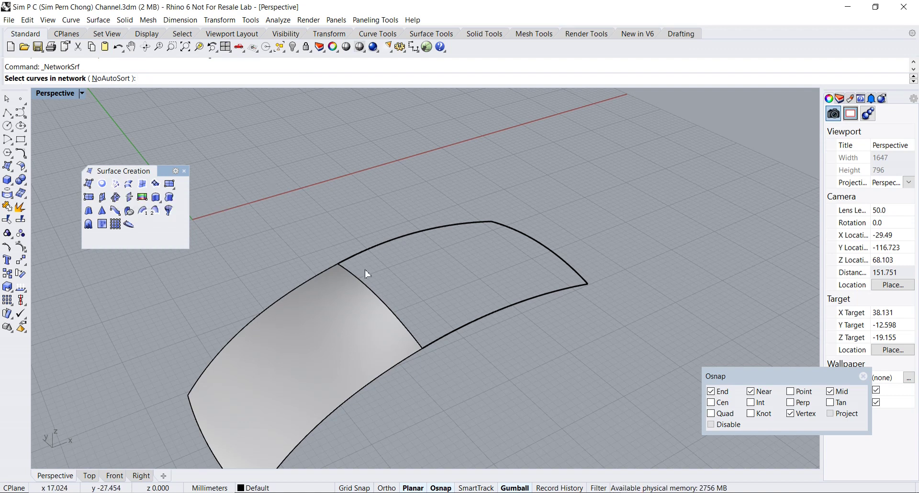
pyautogui.click(365, 288)
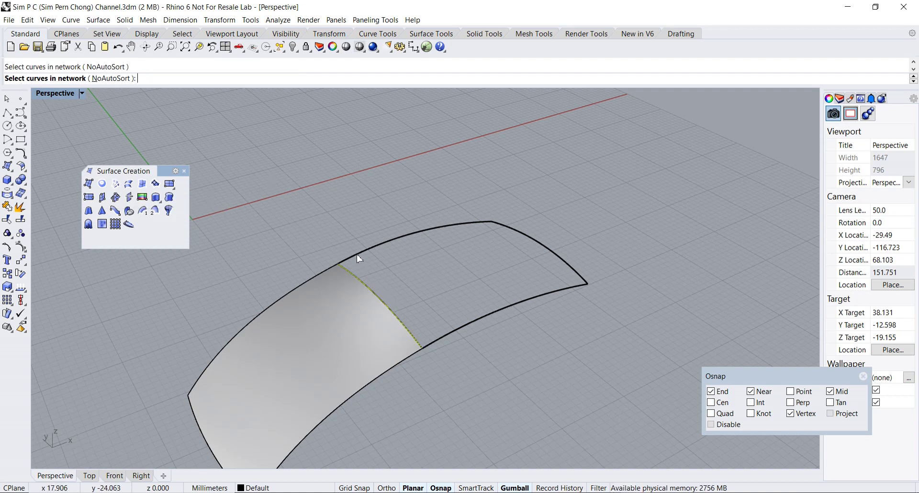
pyautogui.click(394, 245)
pyautogui.click(543, 248)
pyautogui.click(543, 300)
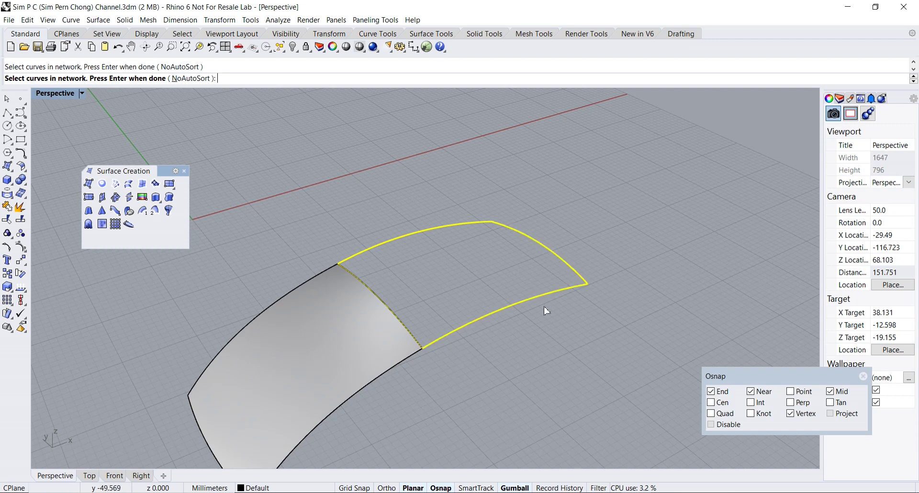
pyautogui.press('Return')
pyautogui.moveTo(516, 356); pyautogui.dragTo(506, 358, button='right')
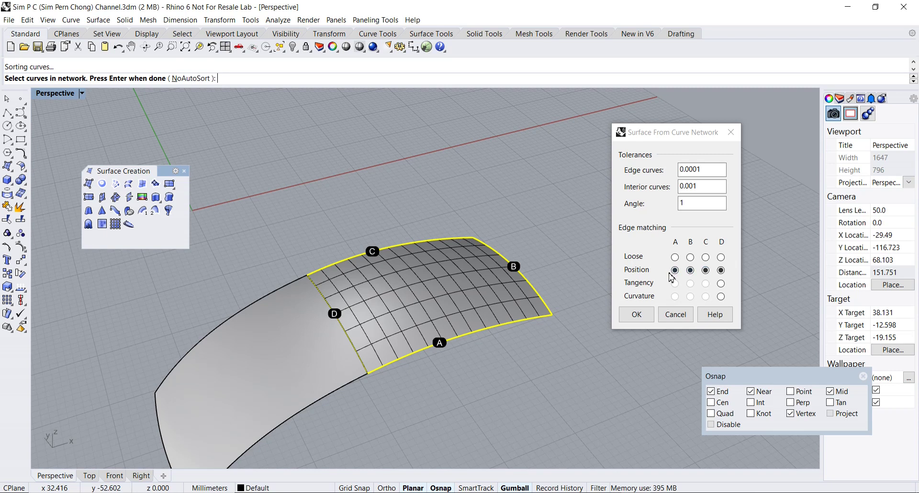
pyautogui.scroll(5, 509, 337)
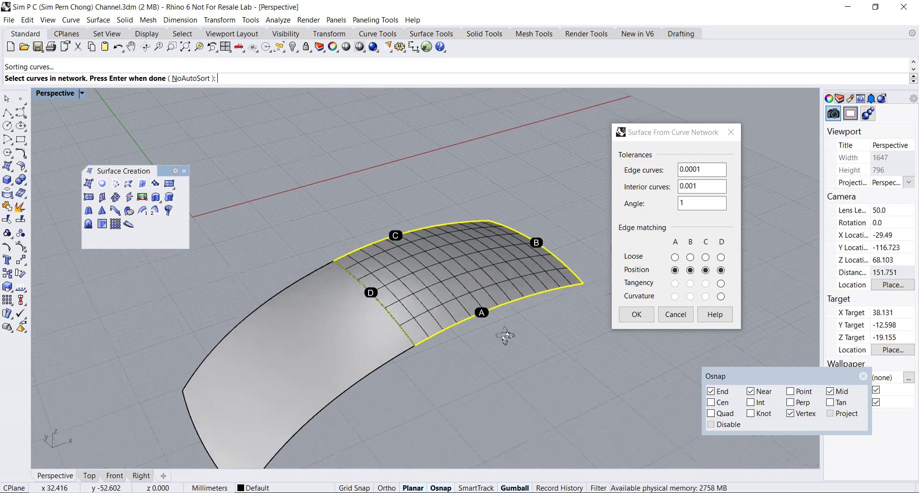
pyautogui.scroll(1, 502, 336)
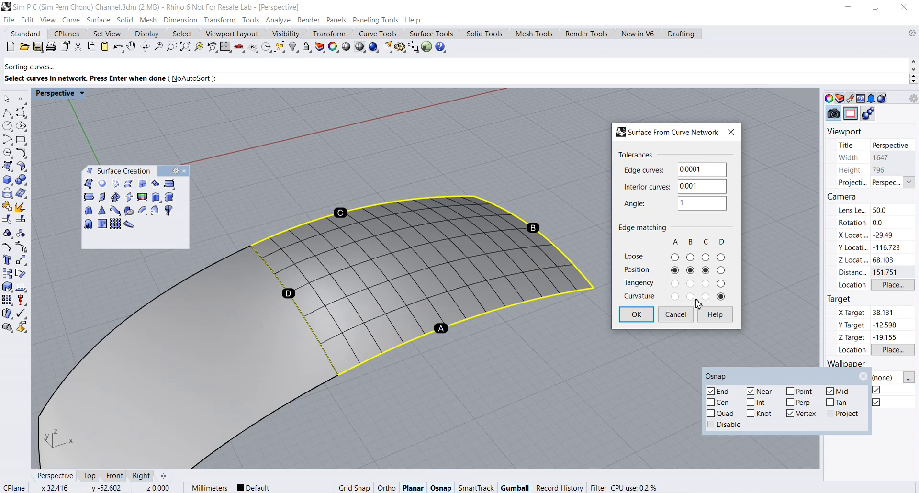
pyautogui.click(638, 314)
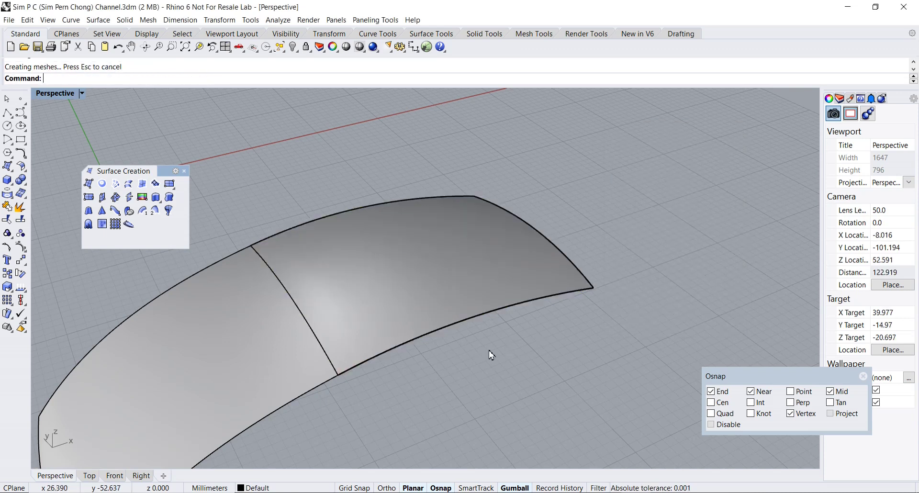
# Show Zebra stripes on both the network surface and the grey surface.
pyautogui.click(368, 313)
pyautogui.keyDown('shift'); pyautogui.click(247, 325); pyautogui.keyUp('shift')
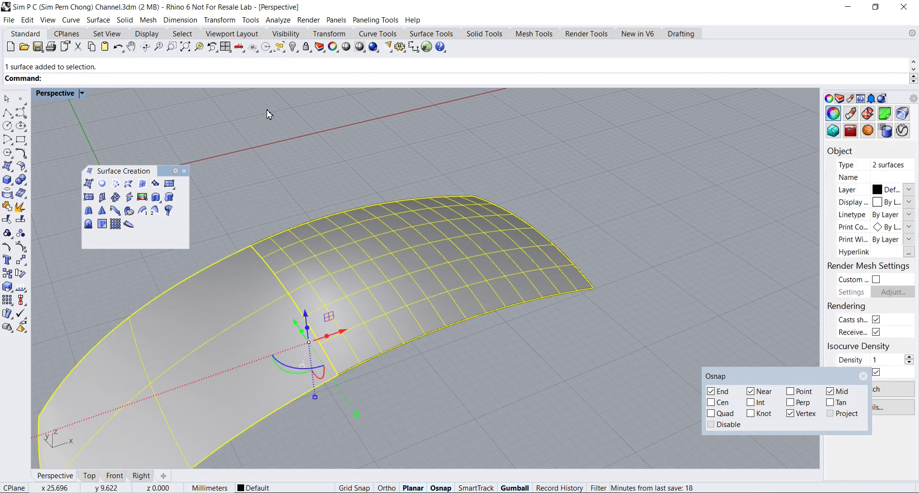
pyautogui.click(277, 20)
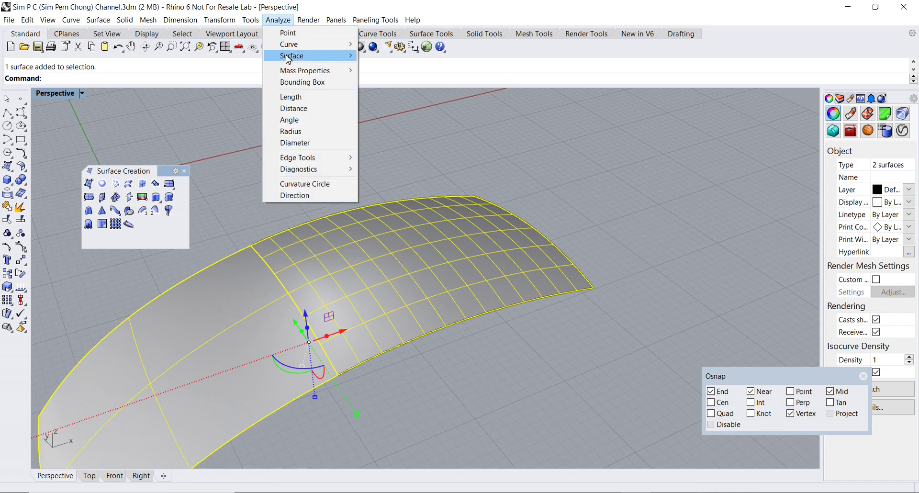
pyautogui.moveTo(347, 57)
pyautogui.click(383, 90)
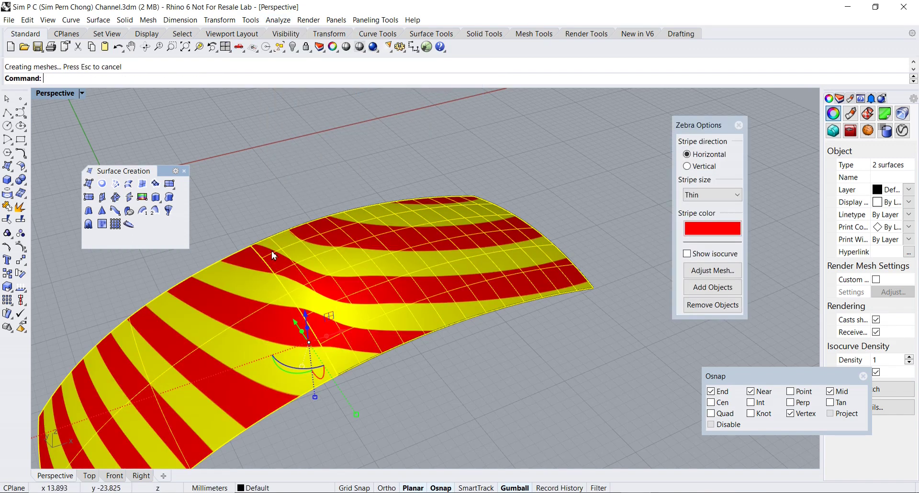
pyautogui.scroll(3, 290, 298)
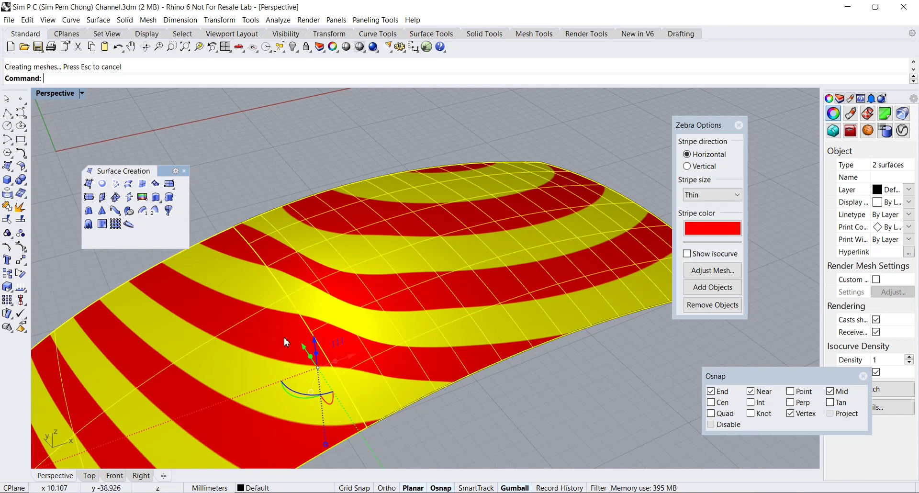
# Delete the network surface and turn off the zebra display.
pyautogui.click(303, 152)
pyautogui.click(378, 238)
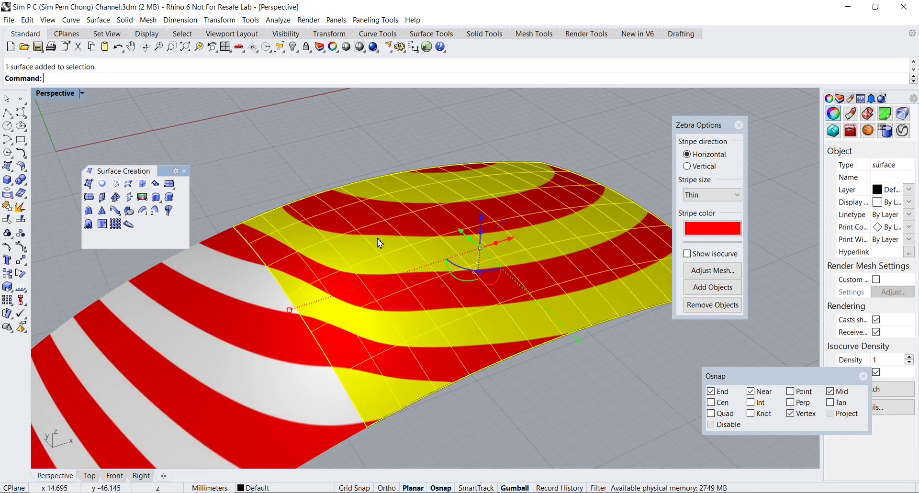
pyautogui.press('Delete')
pyautogui.scroll(-2, 379, 242)
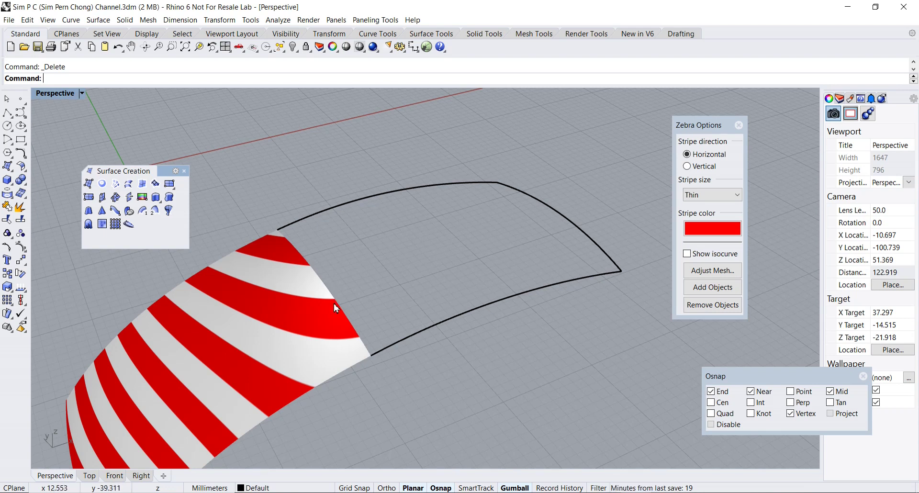
pyautogui.click(739, 125)
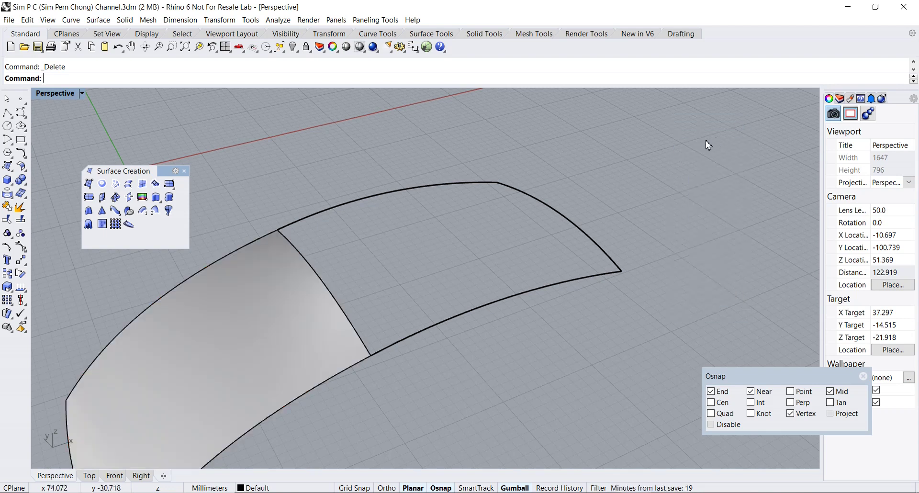
# Rebuild the network surface from the four curves with edge D matched by Position.
pyautogui.click(116, 188)
pyautogui.click(287, 240)
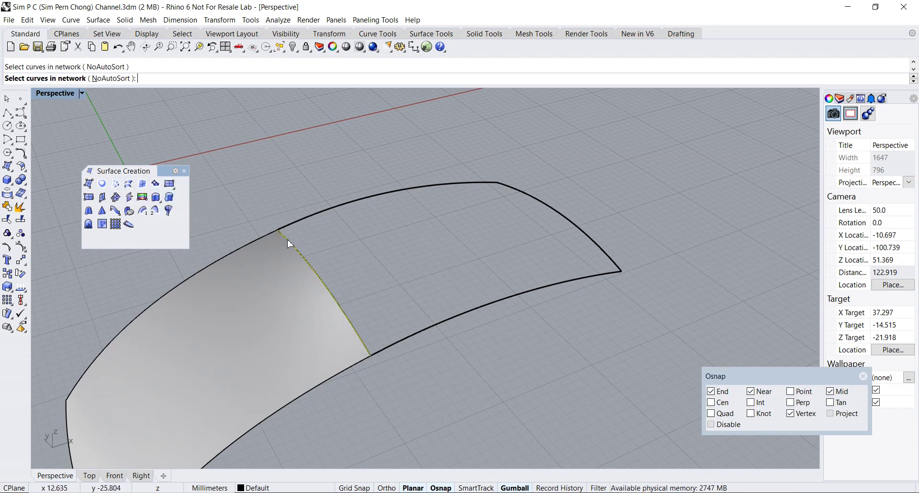
pyautogui.click(298, 224)
pyautogui.click(559, 215)
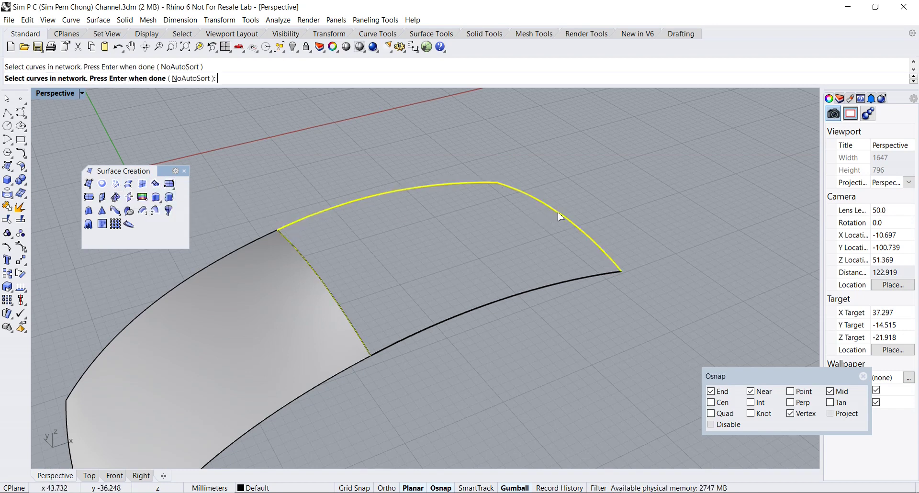
pyautogui.click(575, 281)
pyautogui.press('Return')
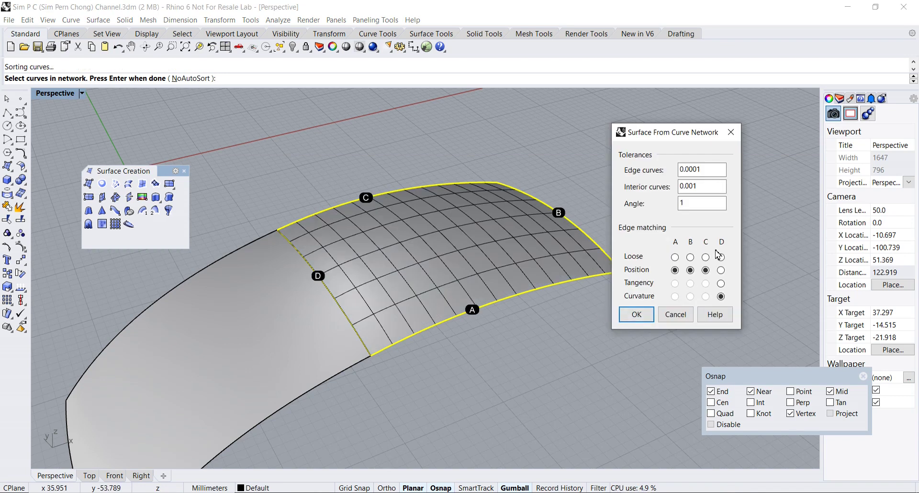
pyautogui.click(722, 271)
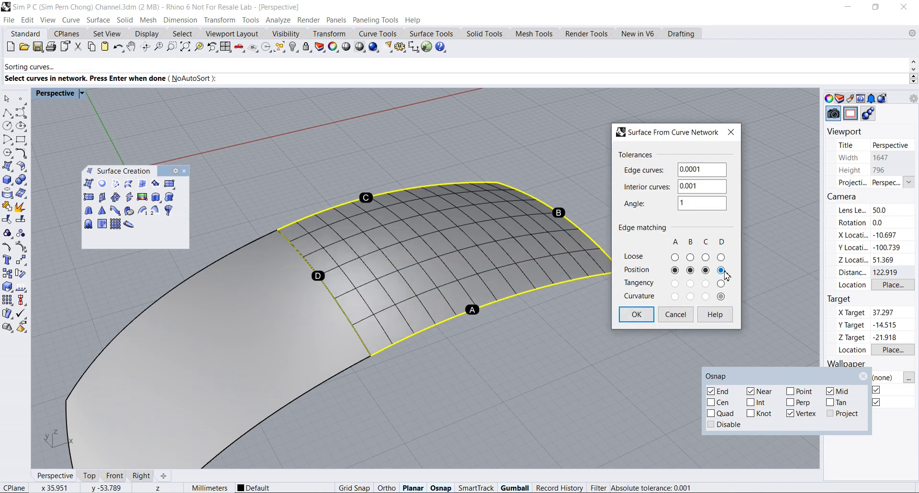
pyautogui.click(638, 316)
# Select the new network surface and the grey surface for analysis.
pyautogui.click(449, 269)
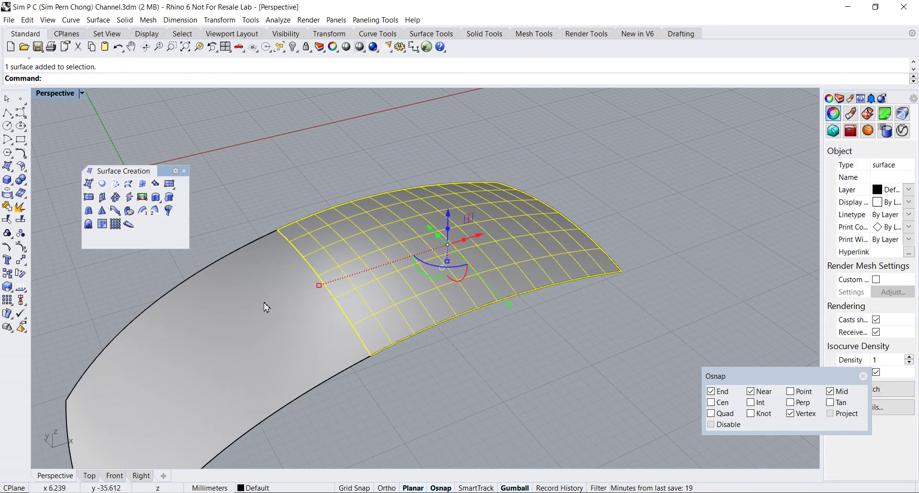
pyautogui.keyDown('shift'); pyautogui.click(267, 307); pyautogui.keyUp('shift')
pyautogui.click(278, 20)
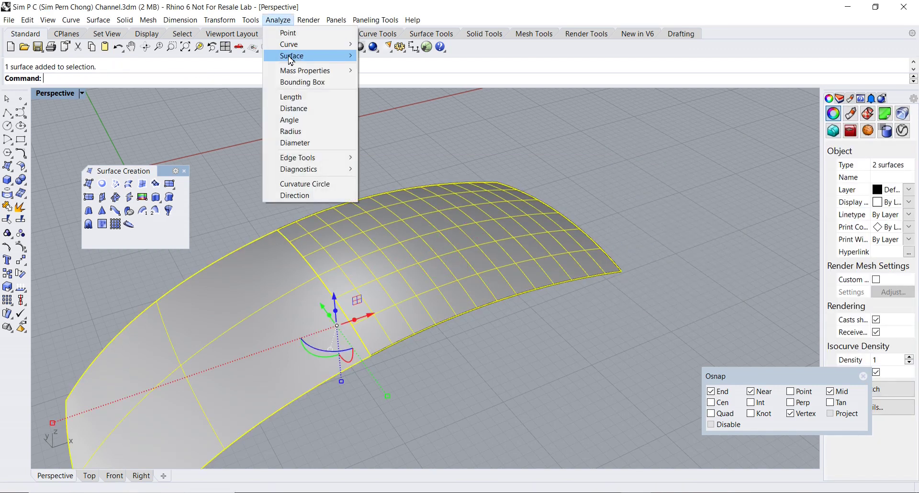
# Apply Zebra analysis to both surfaces, inspect the seam up close, then close Zebra.
pyautogui.moveTo(290, 59)
pyautogui.click(382, 90)
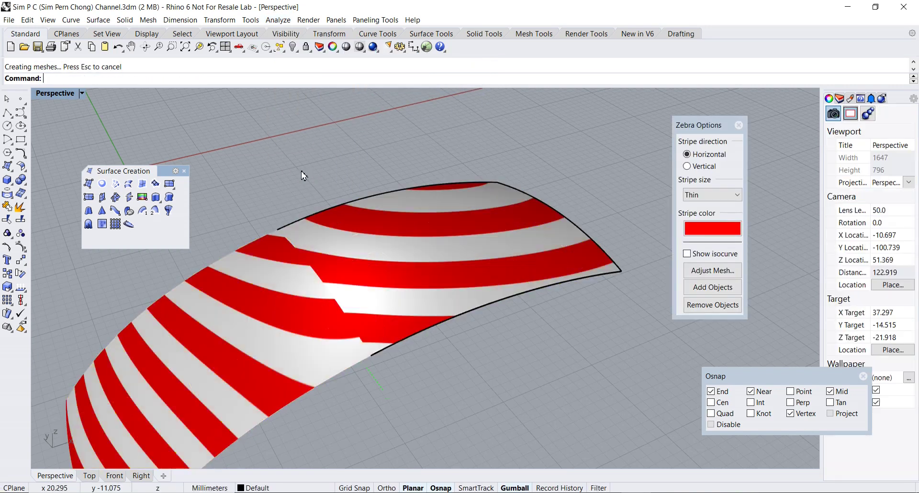
pyautogui.scroll(2, 306, 175)
pyautogui.scroll(5, 370, 285)
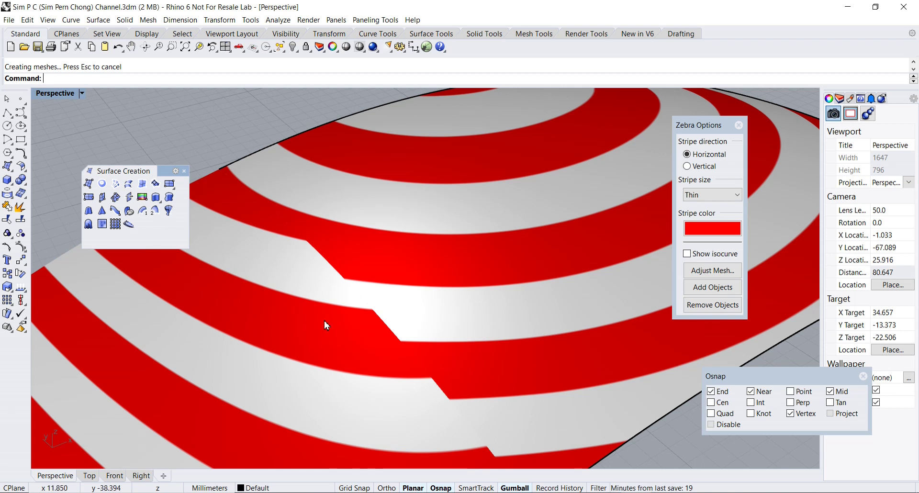
pyautogui.scroll(-2, 324, 320)
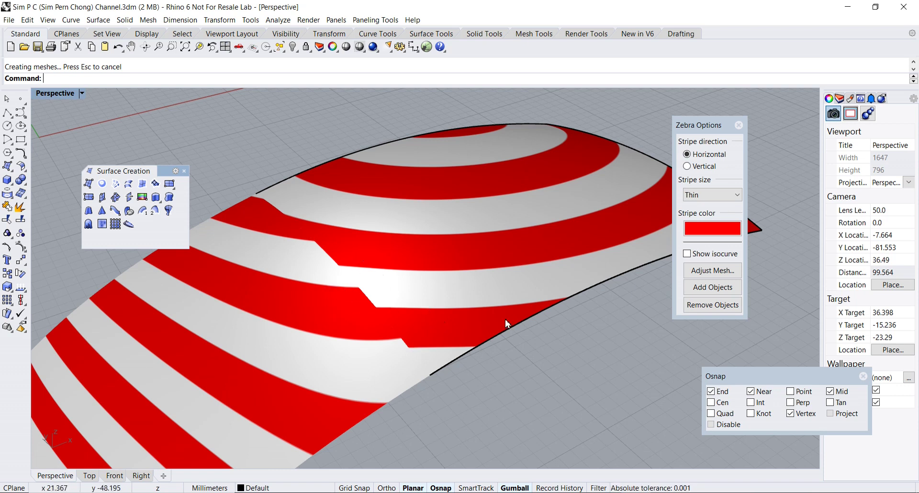
pyautogui.click(739, 125)
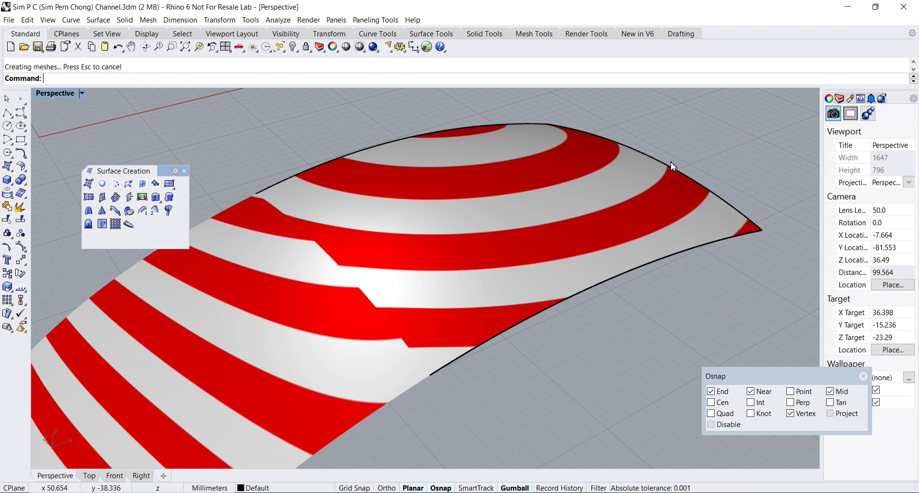
# Window-select all curves and surfaces and delete them.
pyautogui.scroll(-6, 651, 170)
pyautogui.moveTo(646, 186); pyautogui.dragTo(550, 197, button='right')
pyautogui.moveTo(241, 185); pyautogui.dragTo(655, 416)
pyautogui.press('Delete')
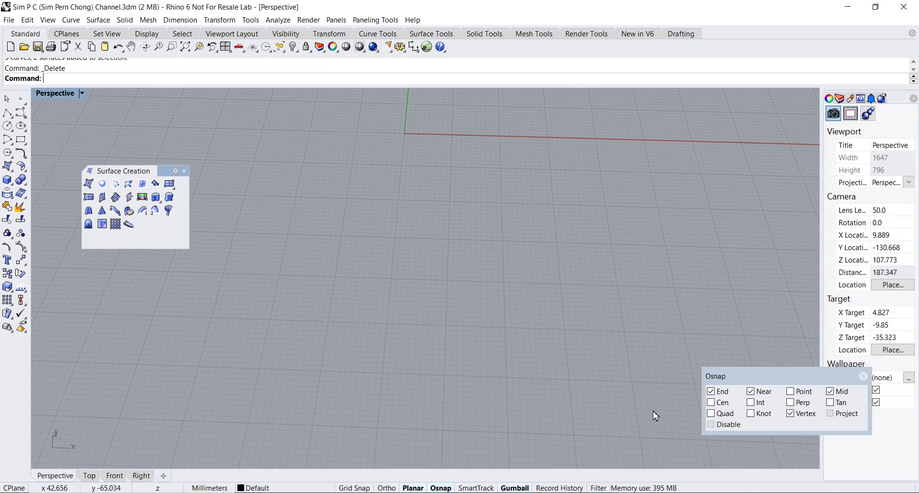
# Reveal all 15 hidden objects and orbit and zoom onto the rounded slab body.
pyautogui.scroll(4, 400, 177)
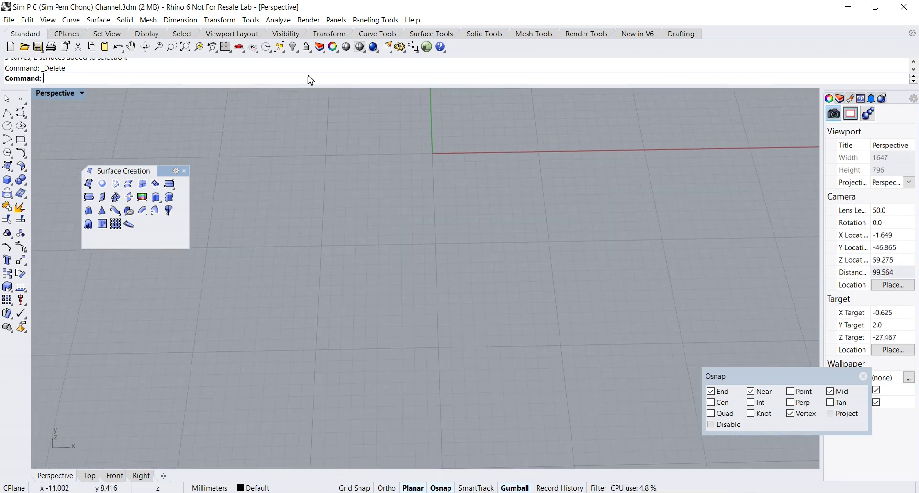
pyautogui.rightClick(293, 46)
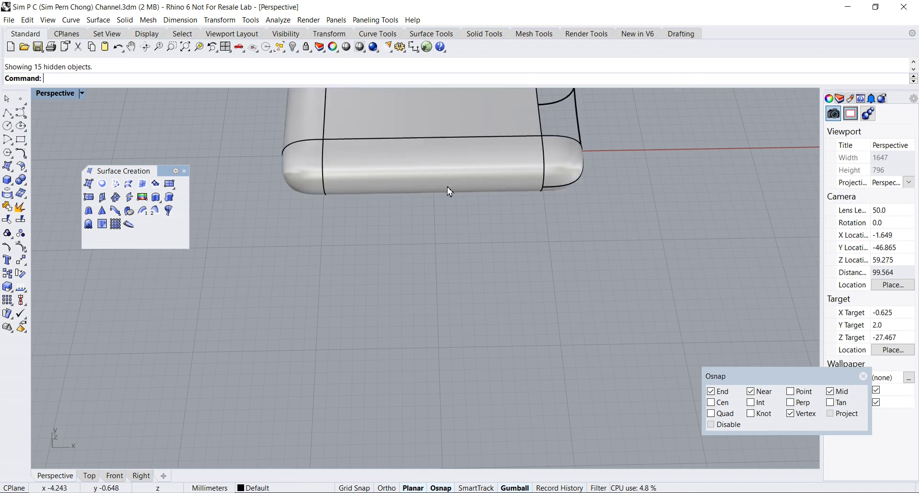
pyautogui.scroll(-2, 427, 185)
pyautogui.moveTo(428, 184); pyautogui.dragTo(526, 314, button='right')
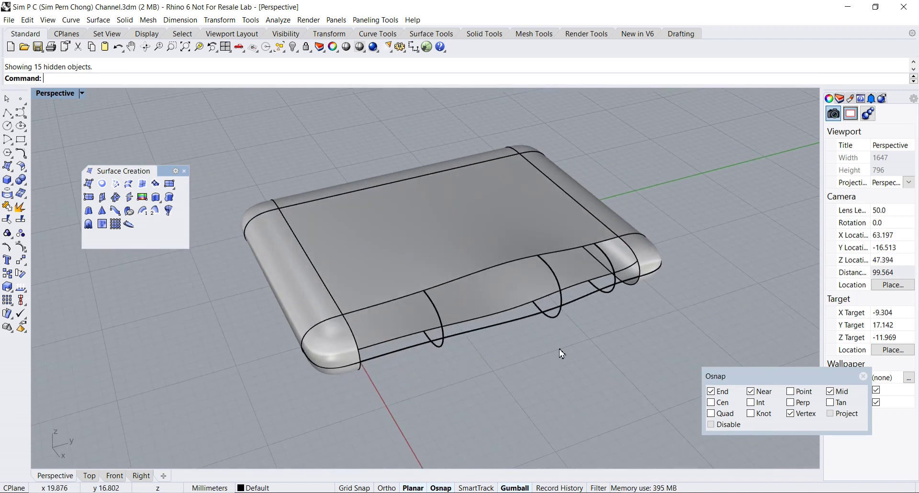
pyautogui.moveTo(565, 325); pyautogui.dragTo(604, 303, button='right')
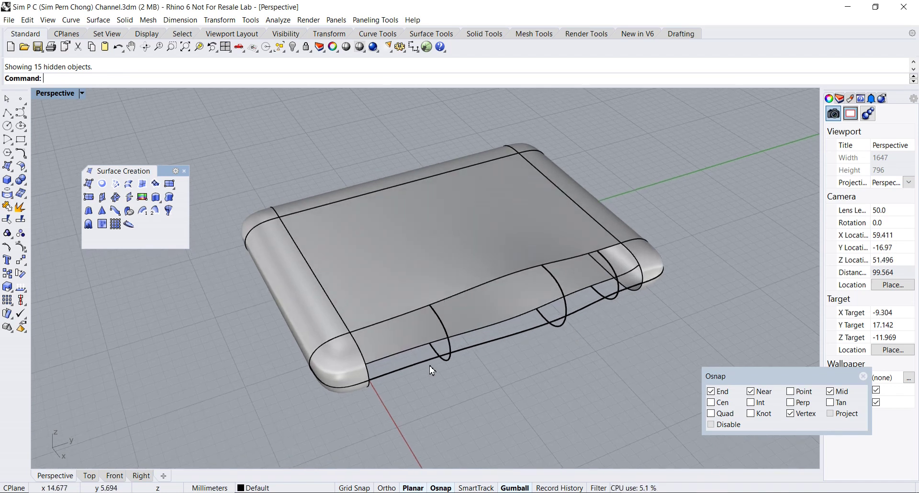
pyautogui.scroll(2, 561, 301)
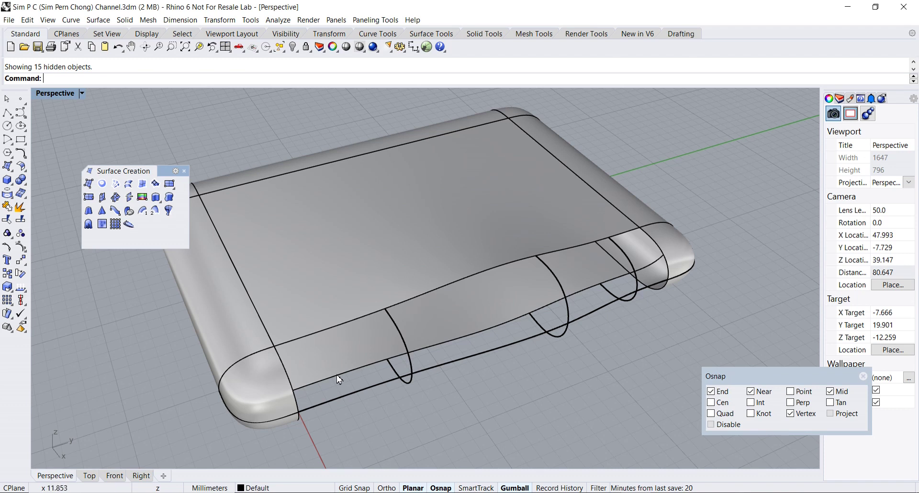
pyautogui.moveTo(635, 302); pyautogui.dragTo(656, 309, button='right')
pyautogui.scroll(2, 657, 316)
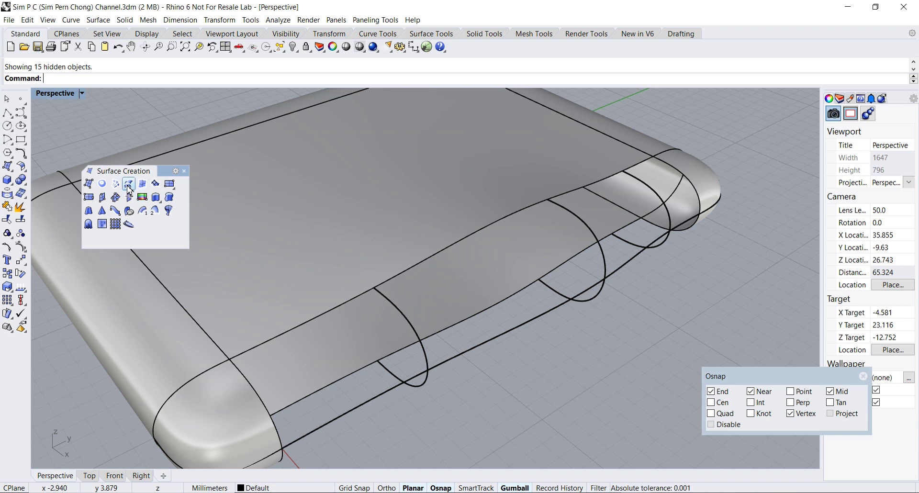
pyautogui.moveTo(531, 380); pyautogui.dragTo(533, 385, button='right')
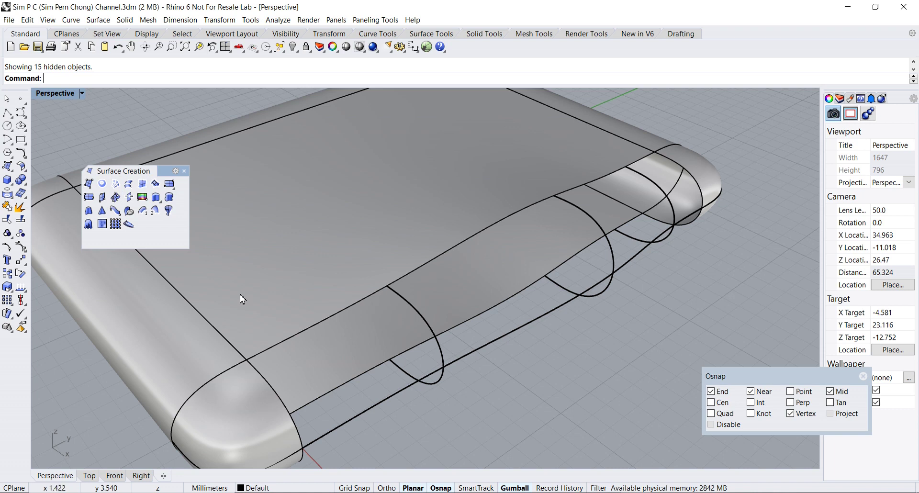
pyautogui.moveTo(570, 352); pyautogui.dragTo(575, 343, button='right')
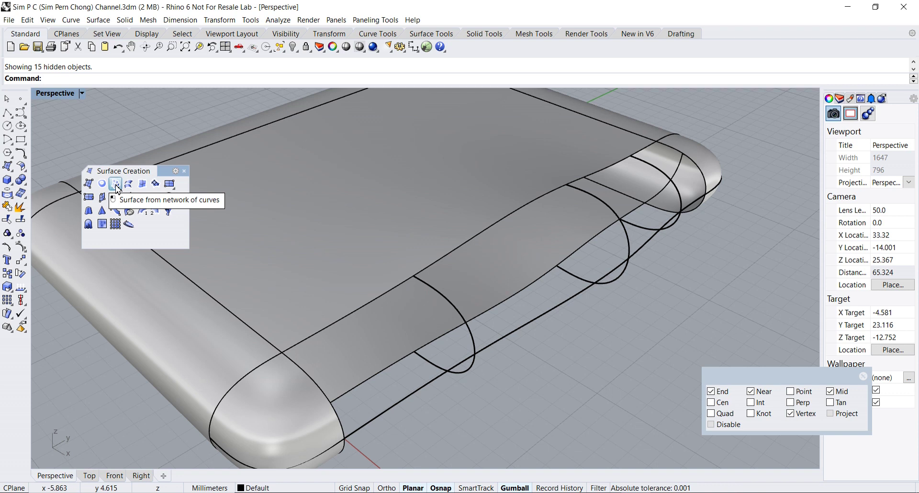
# Start NetworkSrf and pick the open side's long edges, end curves and cross-section curves.
pyautogui.click(116, 184)
pyautogui.click(320, 335)
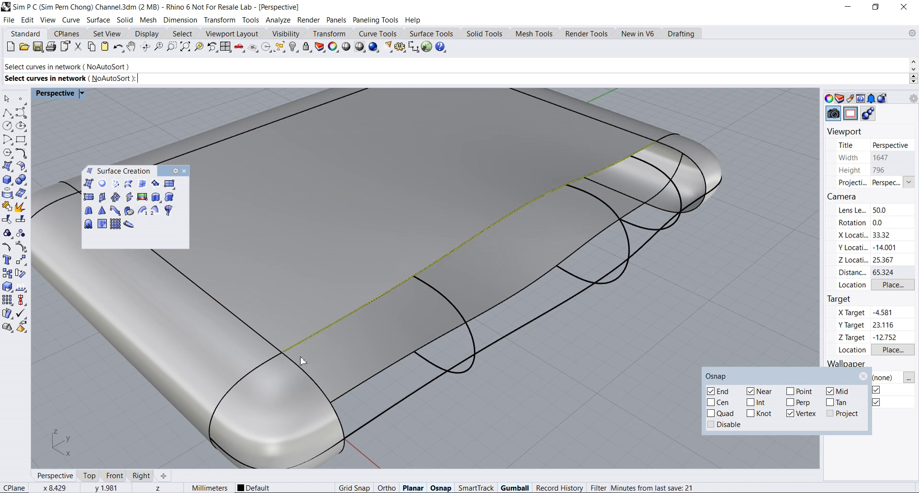
pyautogui.click(312, 375)
pyautogui.click(355, 388)
pyautogui.click(686, 159)
pyautogui.click(656, 237)
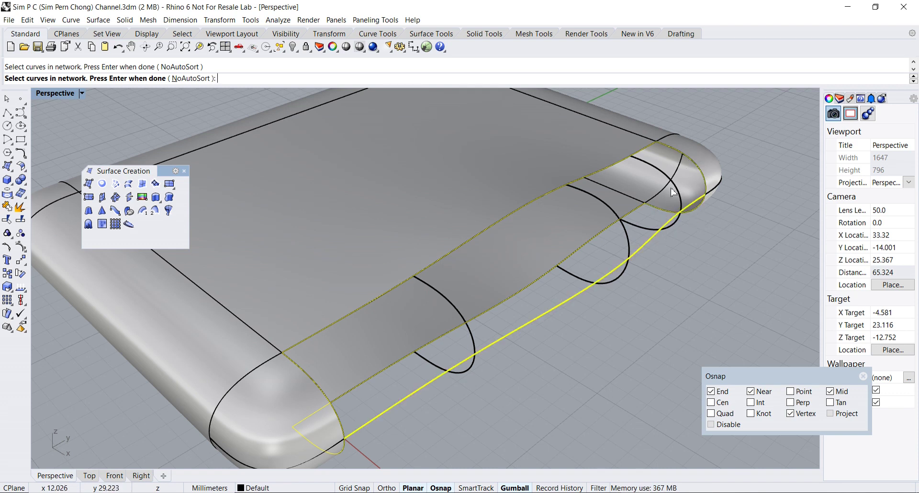
pyautogui.click(636, 211)
pyautogui.click(704, 213)
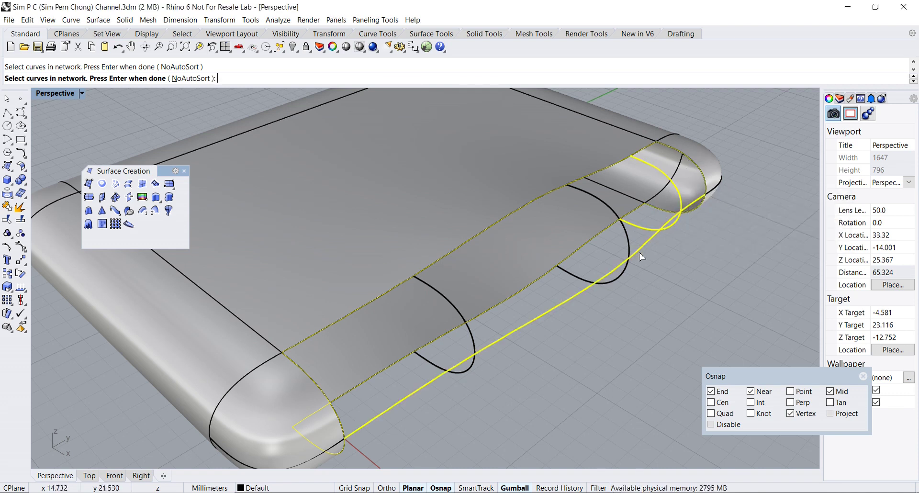
pyautogui.click(621, 283)
pyautogui.click(496, 369)
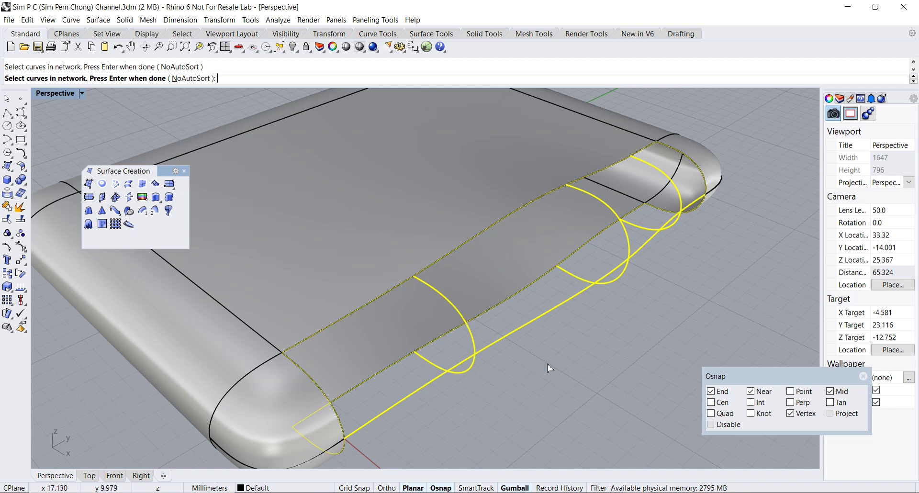
pyautogui.moveTo(550, 367); pyautogui.dragTo(544, 367, button='right')
pyautogui.press('Return')
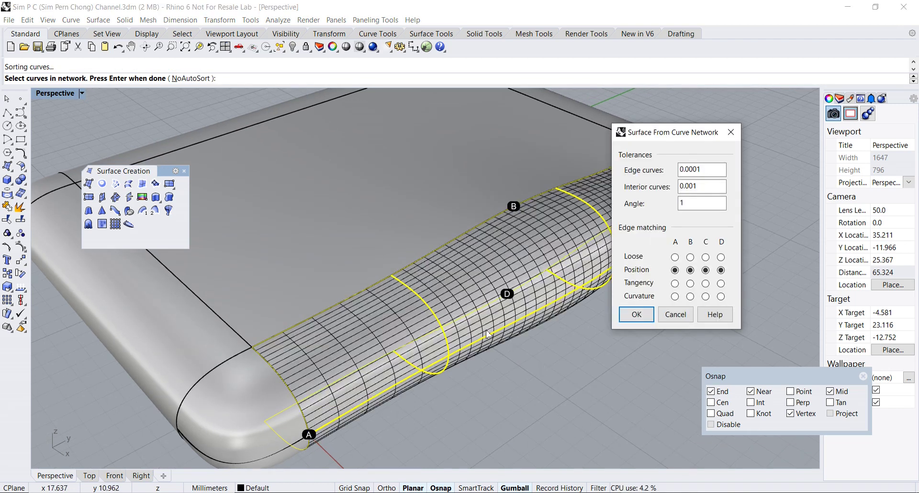
# Set edges A, B, C and D to Curvature and build the network surface.
pyautogui.scroll(-5, 489, 335)
pyautogui.moveTo(654, 134); pyautogui.dragTo(677, 136)
pyautogui.moveTo(512, 249); pyautogui.dragTo(380, 327, button='right')
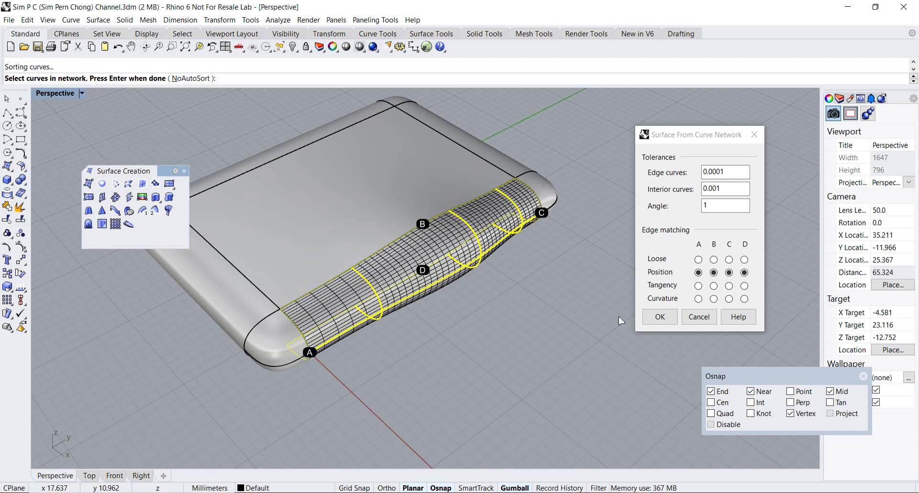
pyautogui.click(699, 299)
pyautogui.click(714, 299)
pyautogui.click(729, 299)
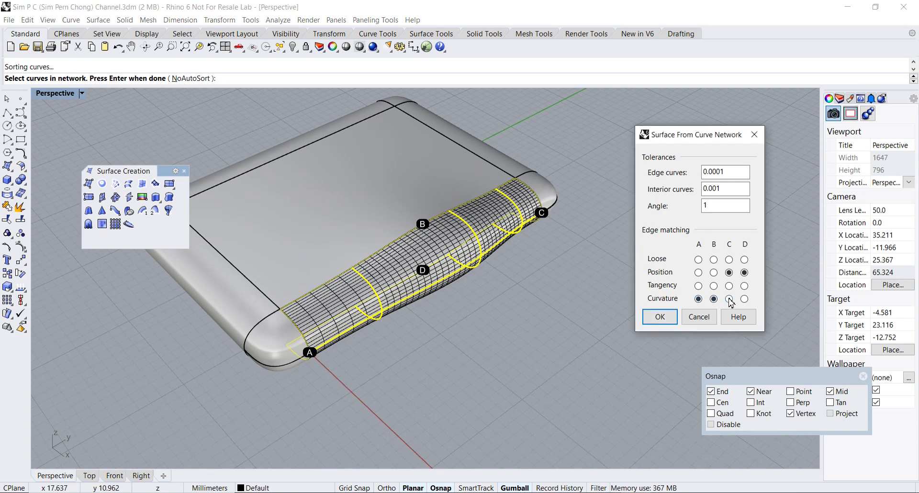
pyautogui.click(744, 299)
pyautogui.click(660, 317)
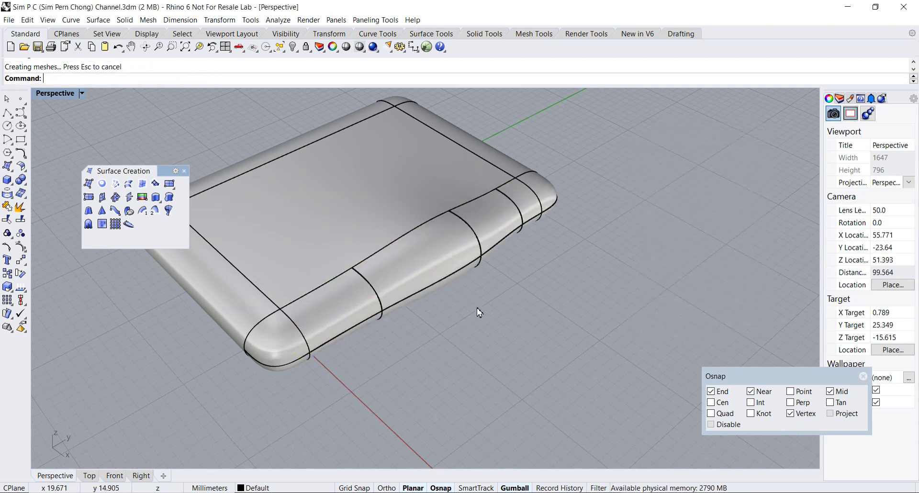
# Orbit across the finished slab, briefly selecting an edge surface to inspect it.
pyautogui.scroll(3, 479, 312)
pyautogui.moveTo(479, 313); pyautogui.dragTo(497, 320, button='right')
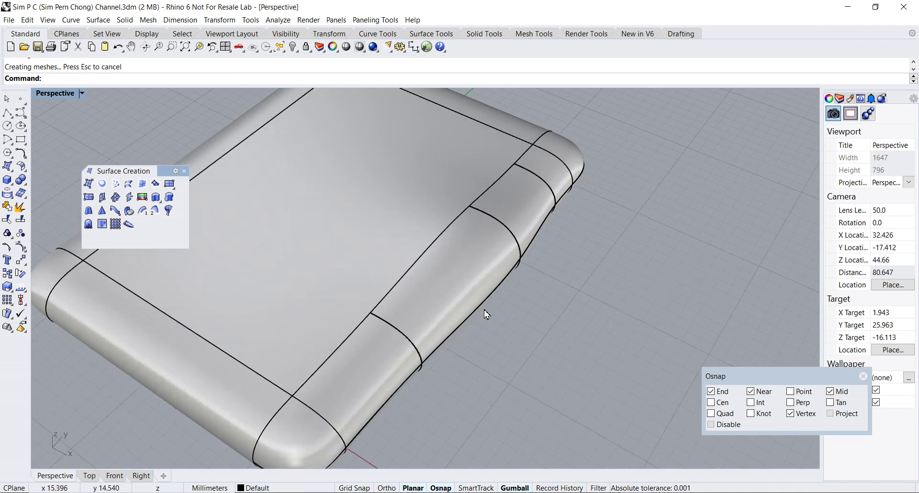
pyautogui.click(448, 296)
pyautogui.moveTo(448, 296); pyautogui.dragTo(508, 308, button='right')
pyautogui.click(611, 340)
pyautogui.moveTo(555, 340)
pyautogui.mouseDown(button='right')
pyautogui.moveTo(539, 338)
pyautogui.moveTo(570, 339)
pyautogui.mouseUp(button='right')
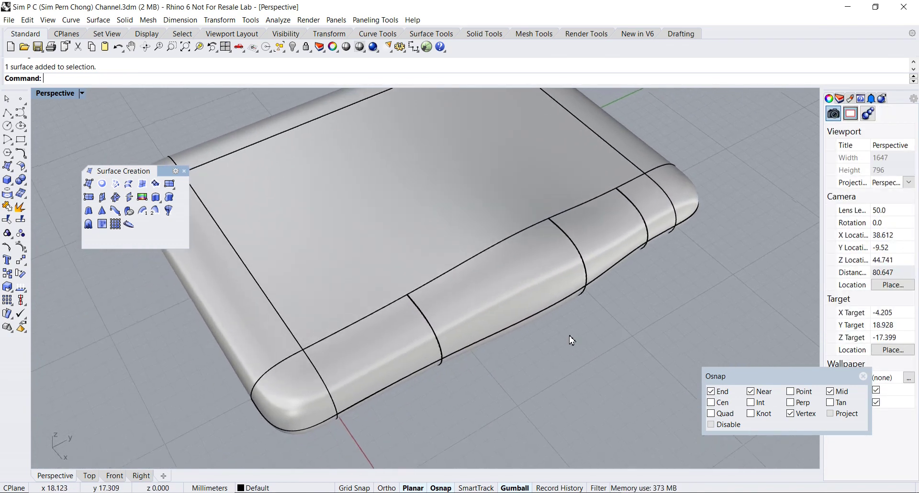
# Close the Surface Creation toolbar and select the new side surface.
pyautogui.click(185, 171)
pyautogui.moveTo(287, 222); pyautogui.dragTo(299, 265, button='right')
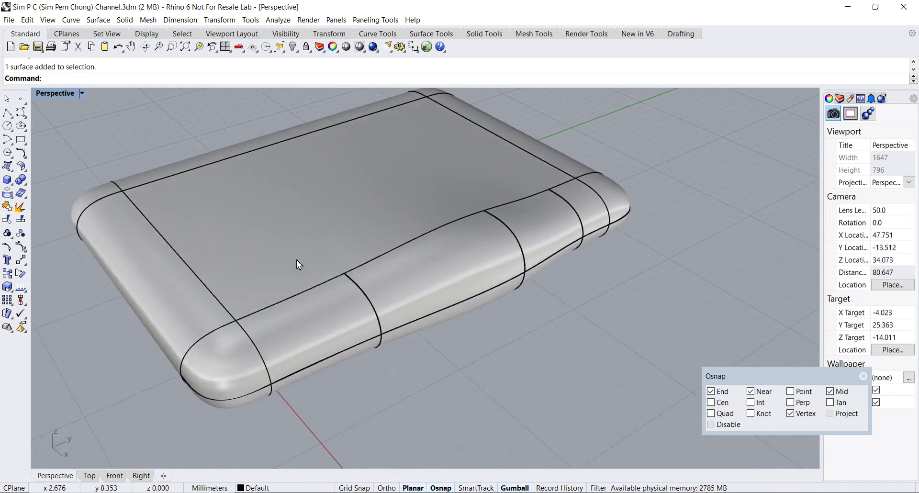
pyautogui.click(306, 316)
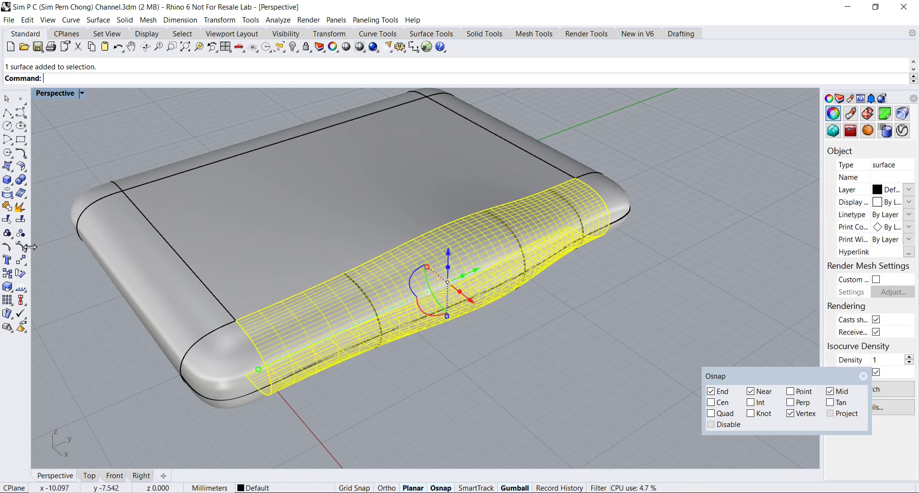
pyautogui.scroll(2, 286, 238)
pyautogui.moveTo(286, 238); pyautogui.dragTo(285, 226, button='right')
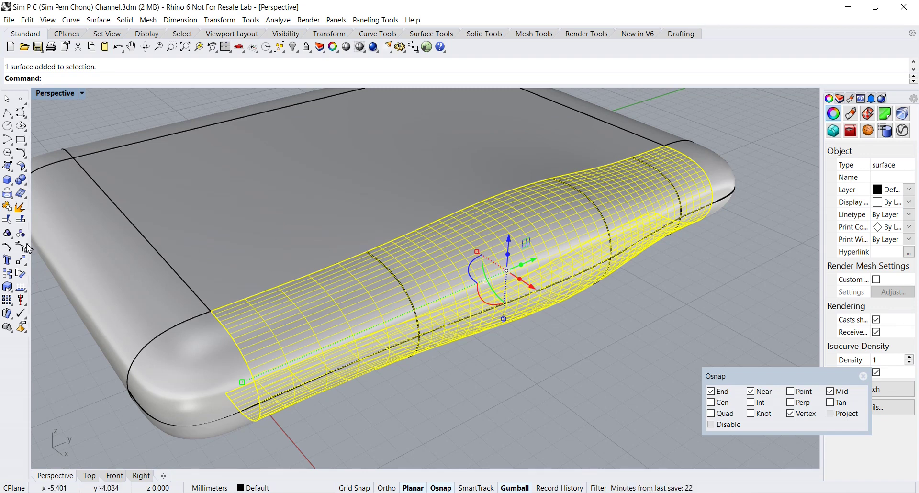
pyautogui.click(21, 247)
pyautogui.moveTo(507, 260)
pyautogui.mouseDown(button='right')
pyautogui.moveTo(439, 262)
pyautogui.moveTo(506, 270)
pyautogui.mouseUp(button='right')
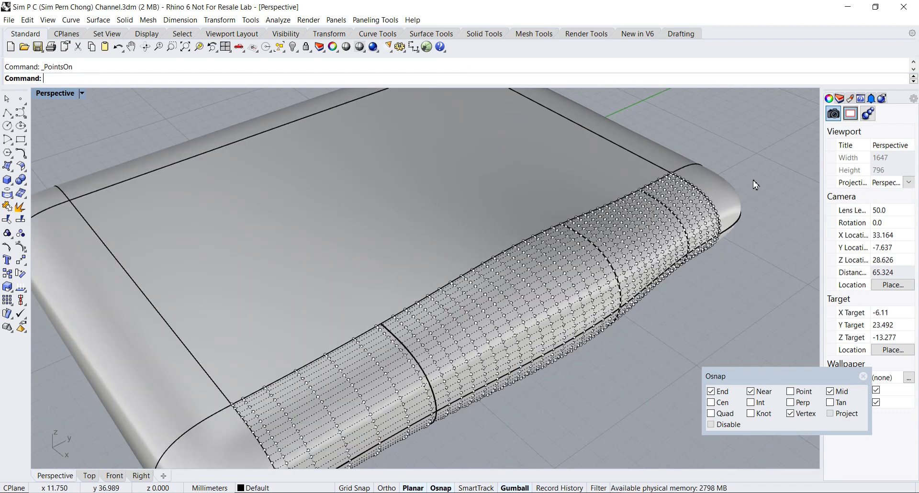
pyautogui.press('Escape')
pyautogui.scroll(-2, 755, 185)
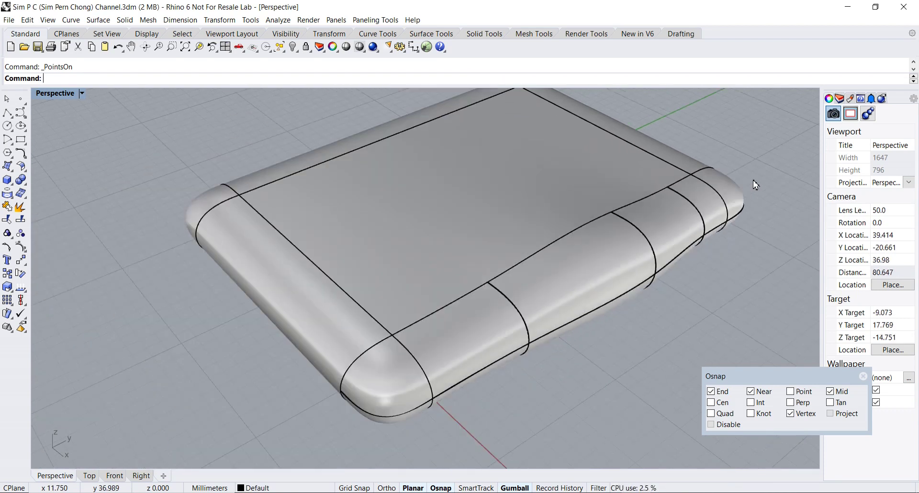